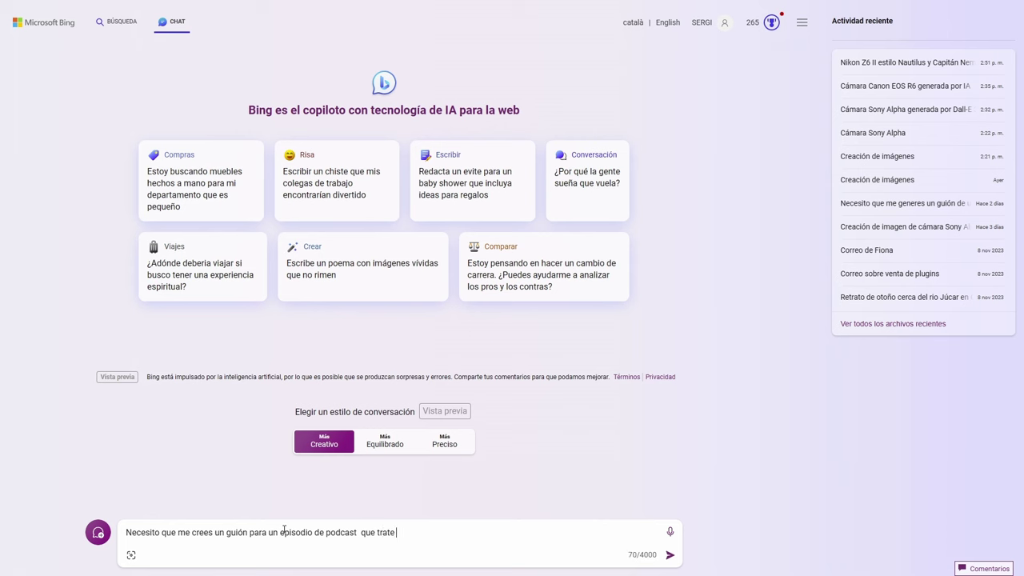
# Continue the podcast script prompt with the topic "sobre los 10 mejores smartphones de 2023"
pyautogui.write('bre los ')
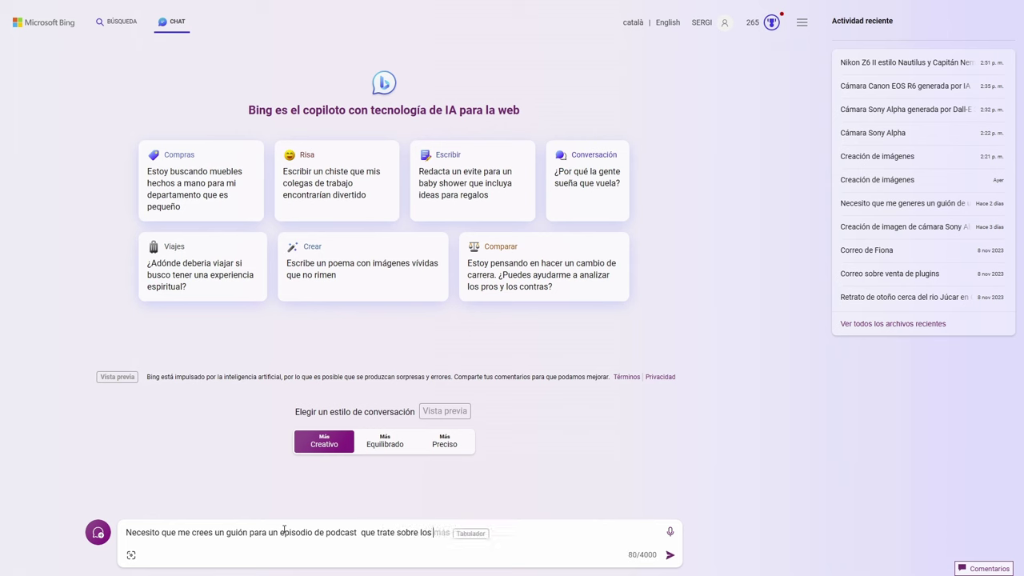
pyautogui.write('10 meh')
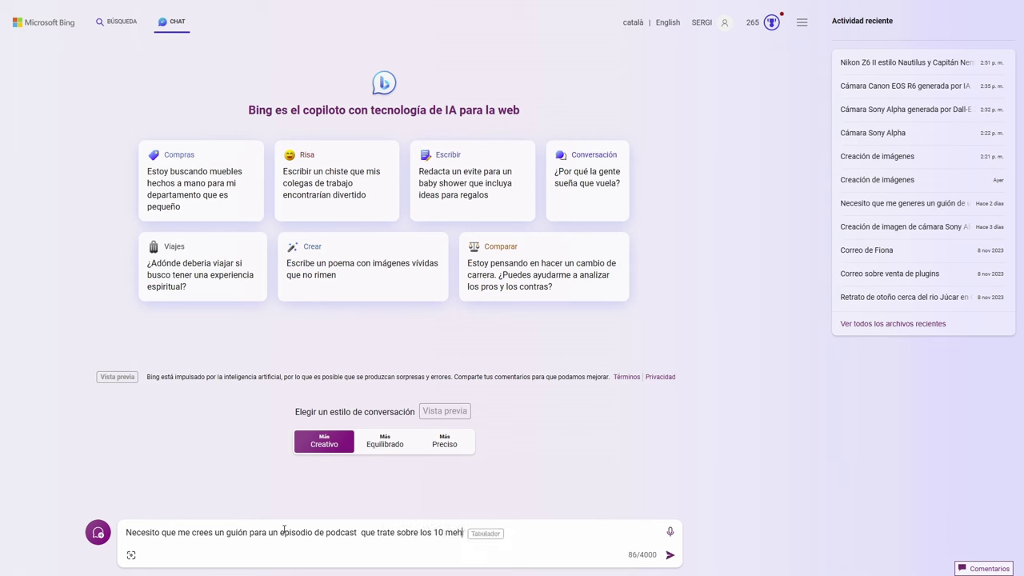
pyautogui.press('BackSpace')
pyautogui.write('jores smart')
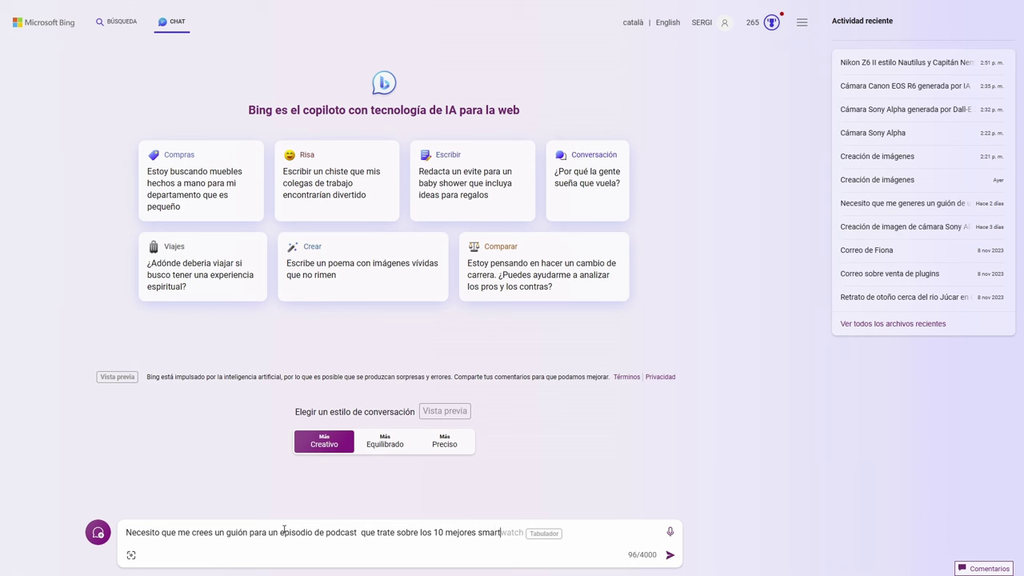
pyautogui.write('phones de 2023')
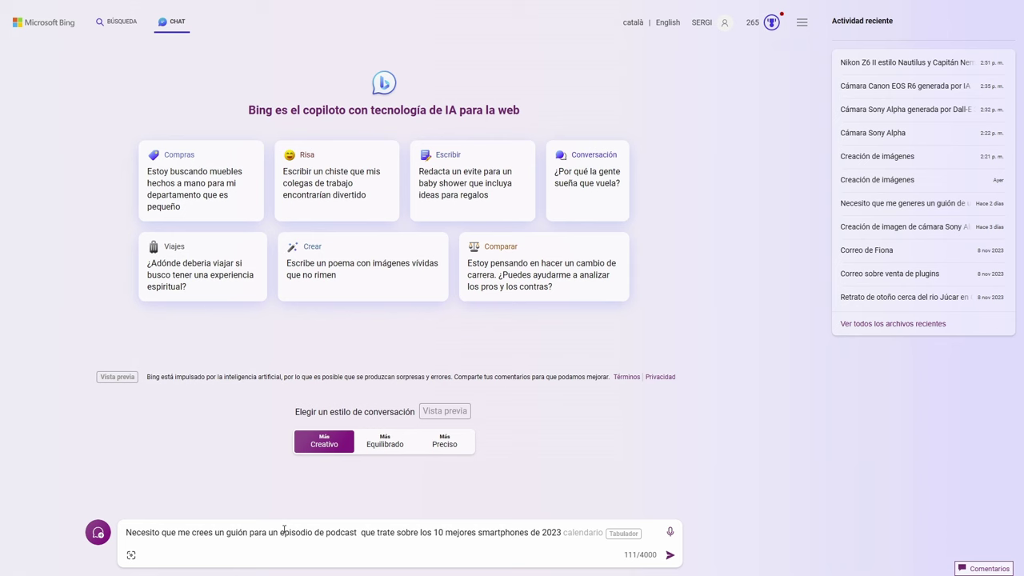
# Add to the prompt that the script should be "en un tono jovial y técnico"
pyautogui.write('en un tono jovia')
pyautogui.press('BackSpace')
pyautogui.write('l ')
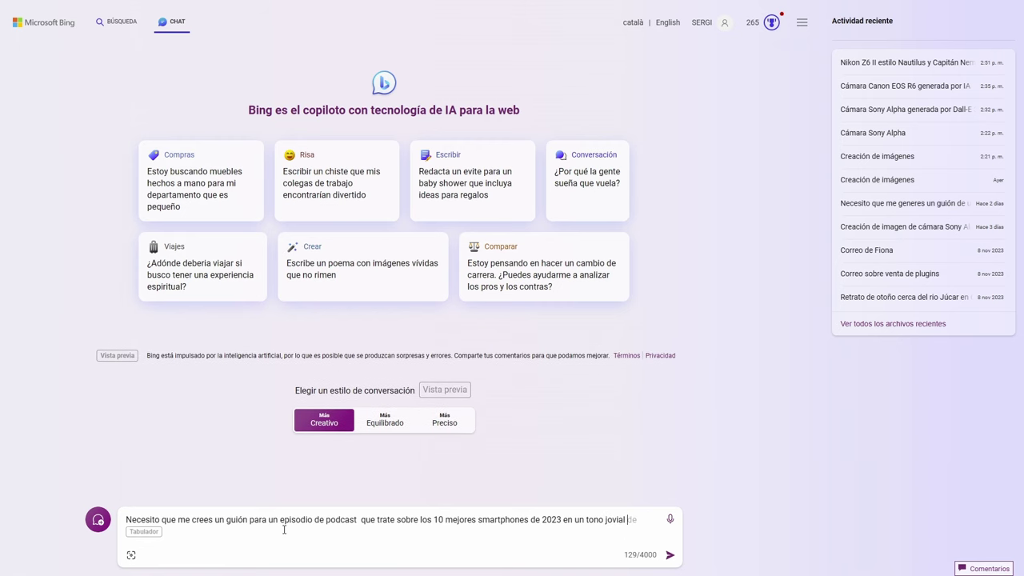
pyautogui.write('y t')
pyautogui.write('écni')
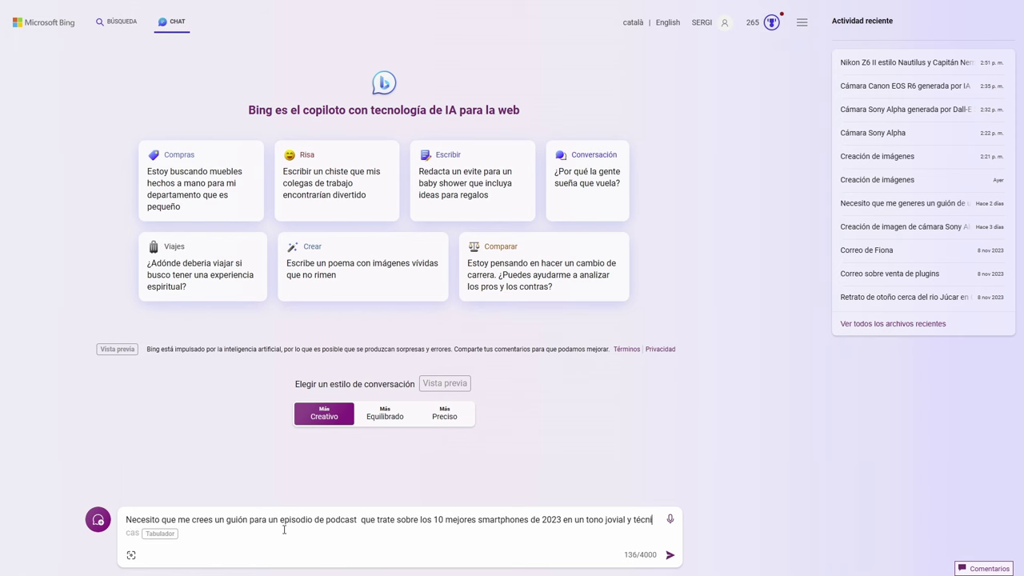
pyautogui.write('co. Ade')
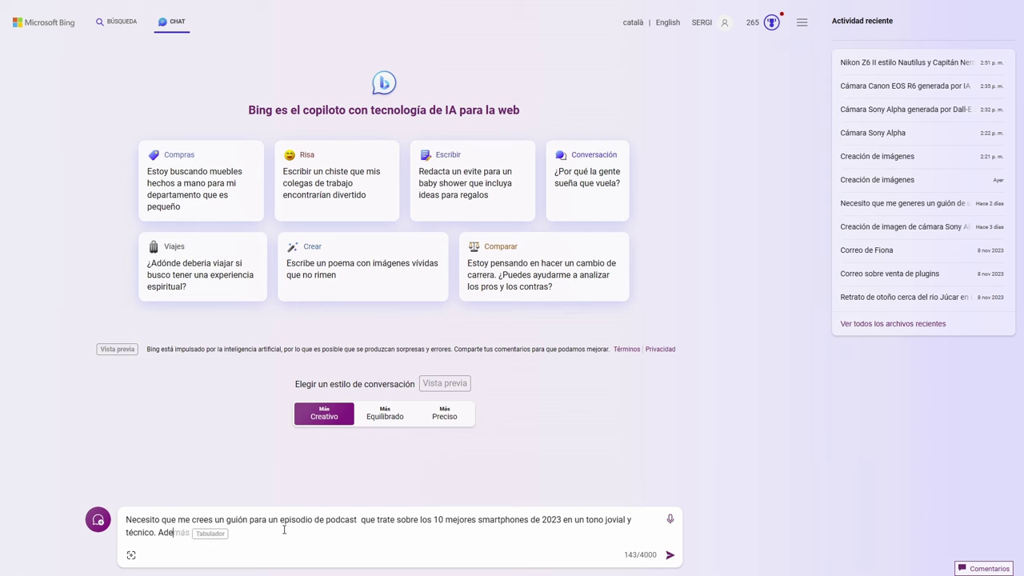
# Finish the prompt with "Además ese guión lo quiero directamente para tener que leerlo." and submit it
pyautogui.write('más ese qguión lo quiero ')
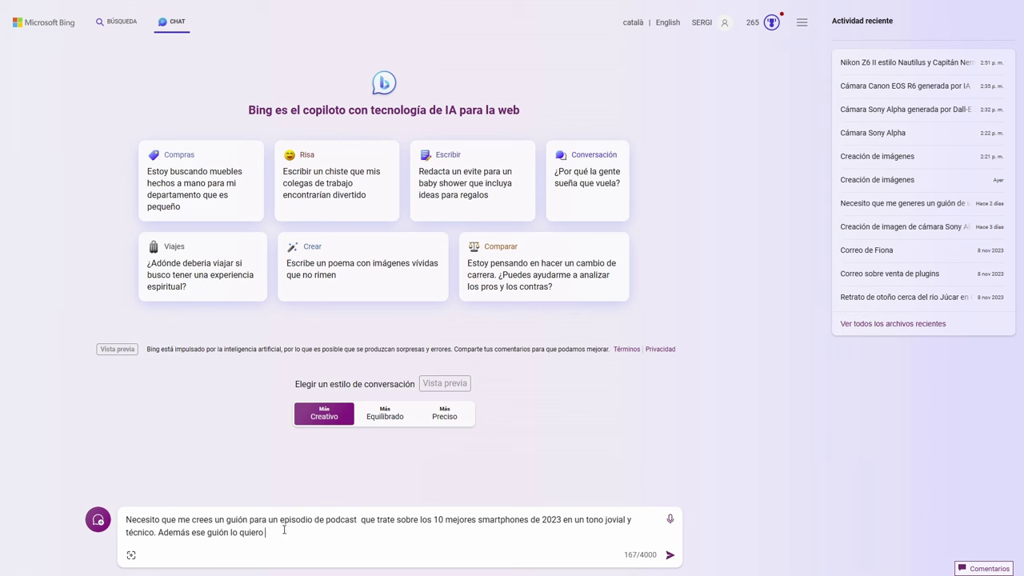
pyautogui.write('directamente para tener que leerlo.')
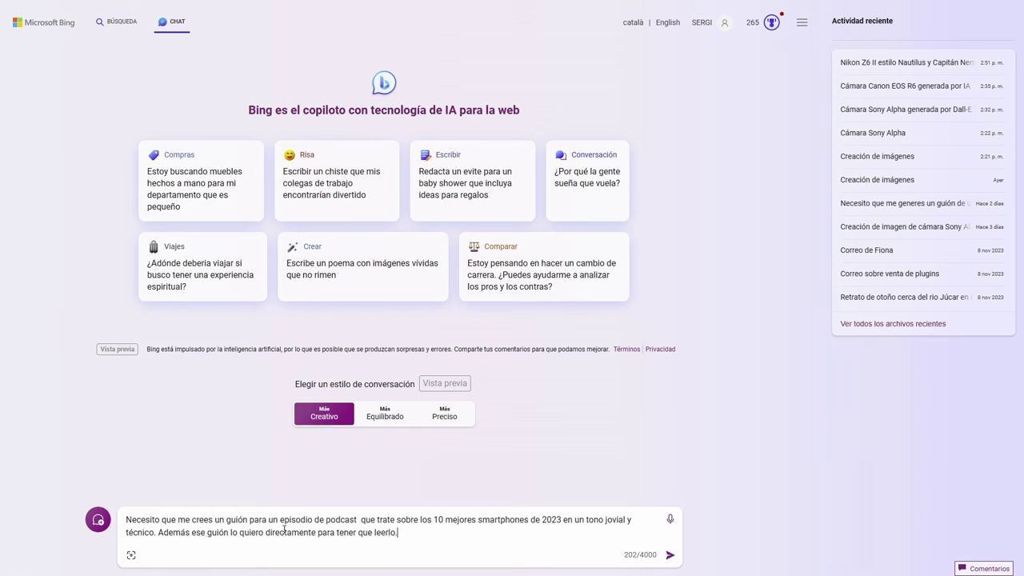
pyautogui.press('Return')
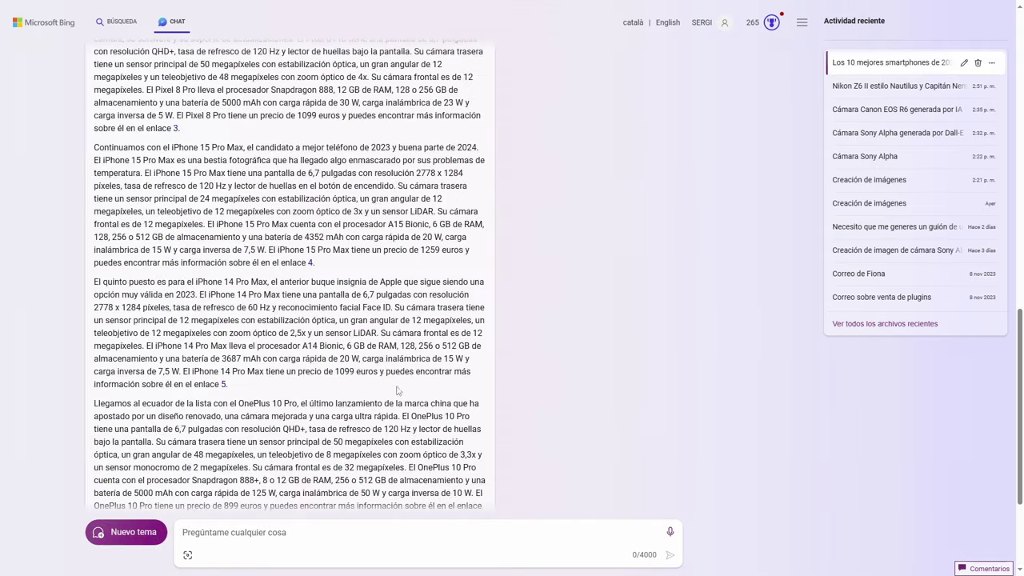
# Review the generated script and copy it from "Hola, bienvenidos" through the end of the iPhone 15 Pro Max paragraph
pyautogui.scroll(10, 483, 370)
pyautogui.scroll(-15, 483, 371)
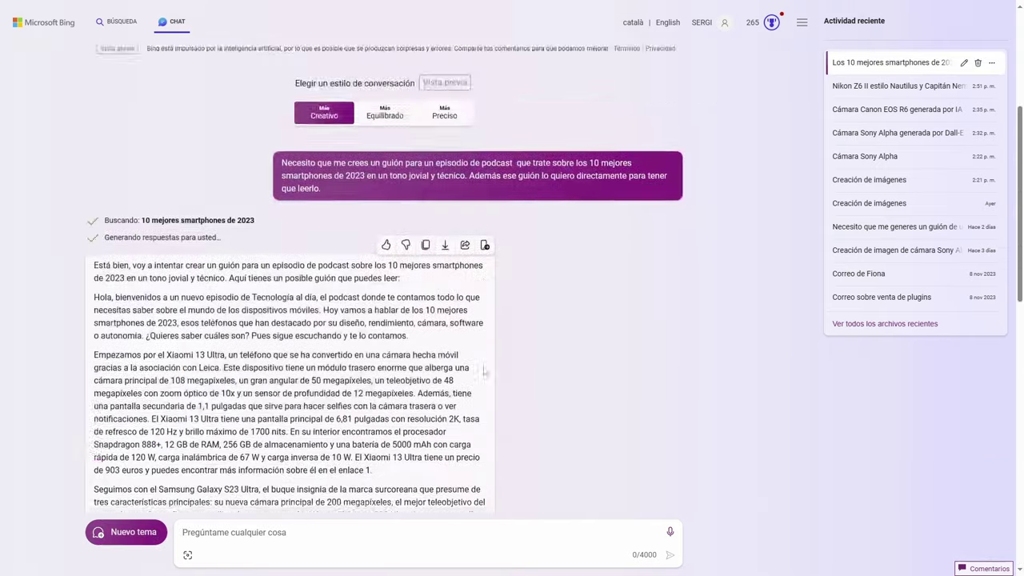
pyautogui.scroll(-2, 483, 370)
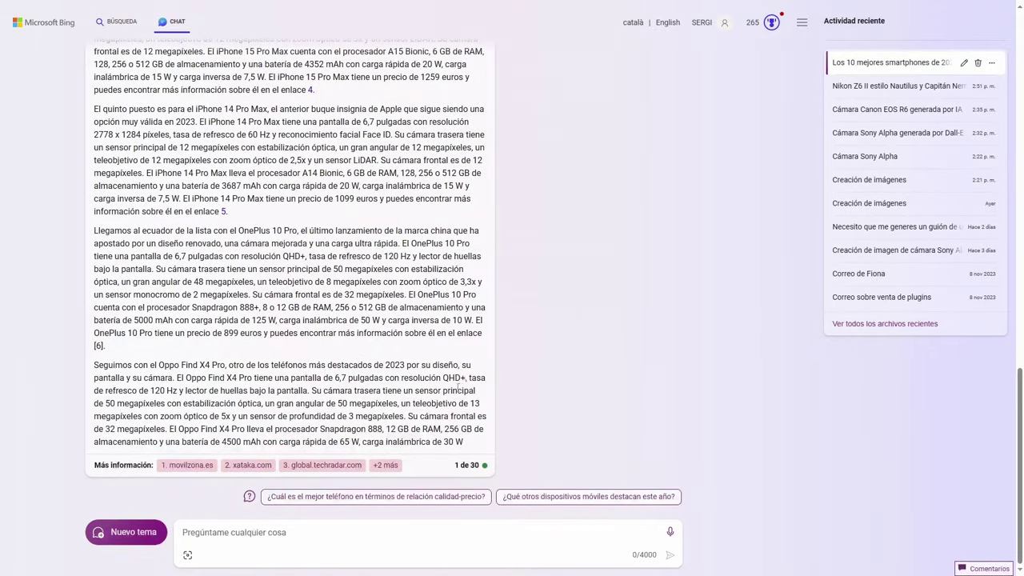
pyautogui.scroll(18, 505, 377)
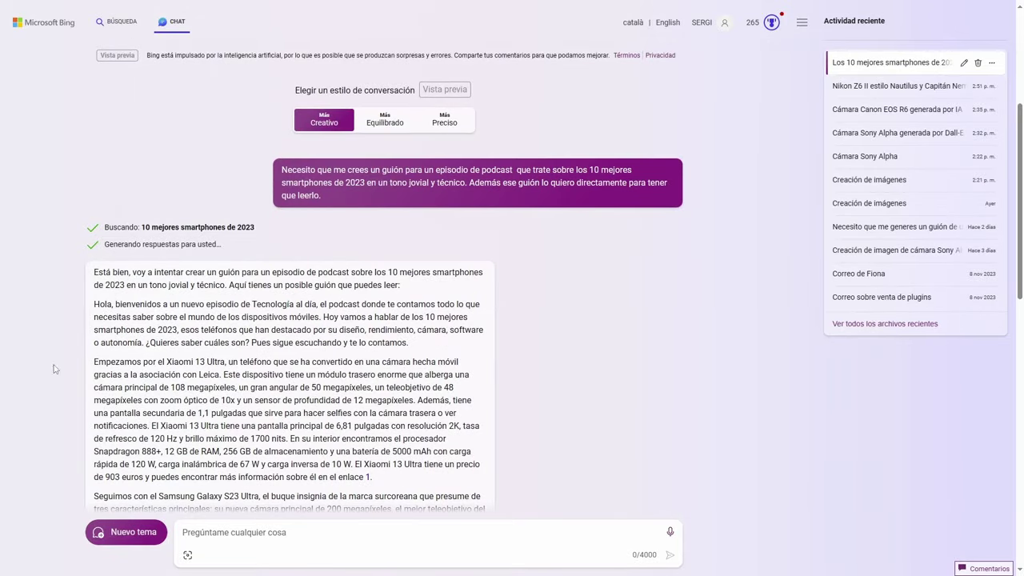
pyautogui.moveTo(94, 307); pyautogui.dragTo(324, 439)
pyautogui.scroll(-5, 223, 371)
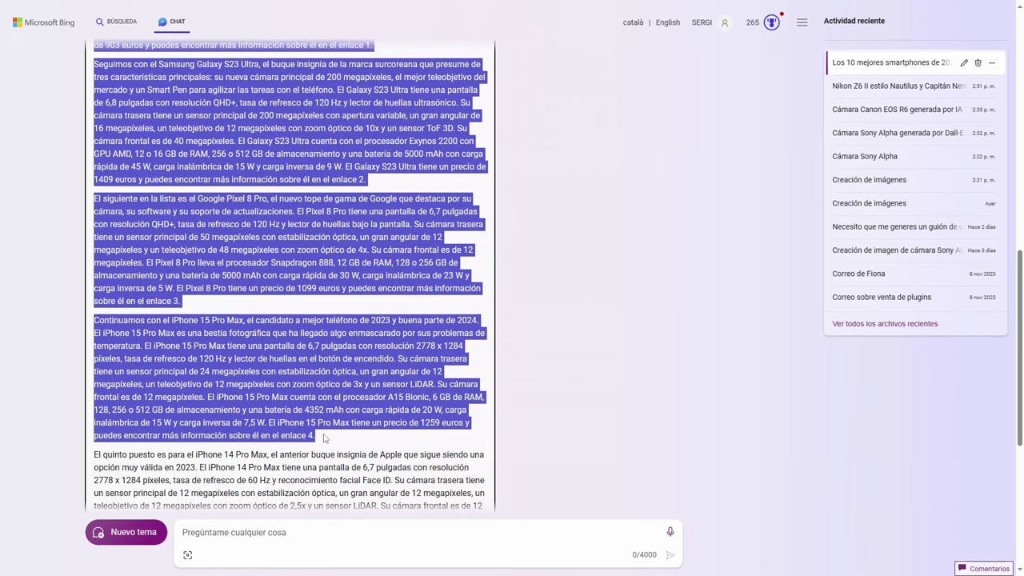
# Switch to the ElevenLabs Speech Synthesis page and look over its settings and text area
pyautogui.hotkey('ctrl', 'Tab')
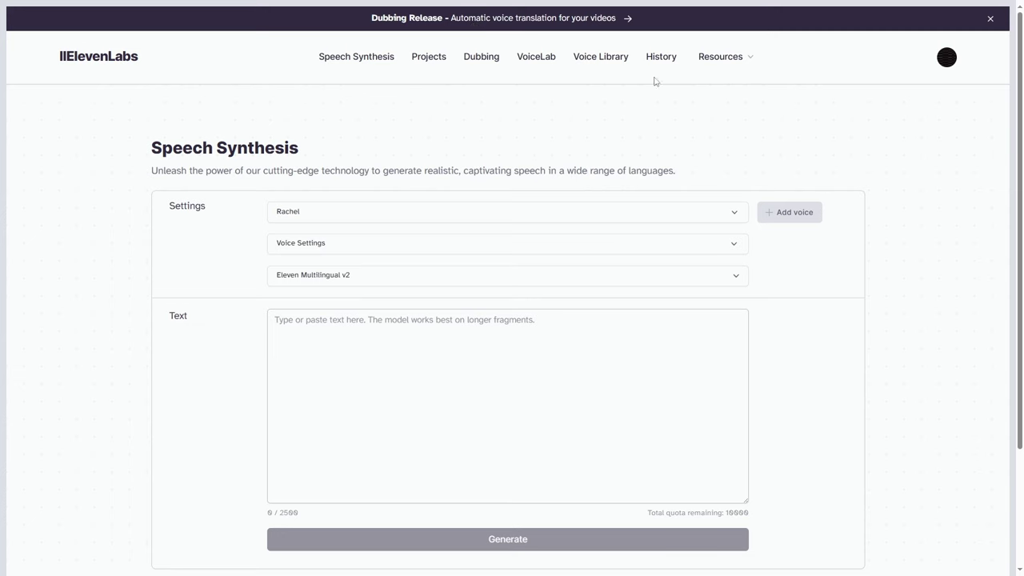
pyautogui.scroll(-2, 374, 392)
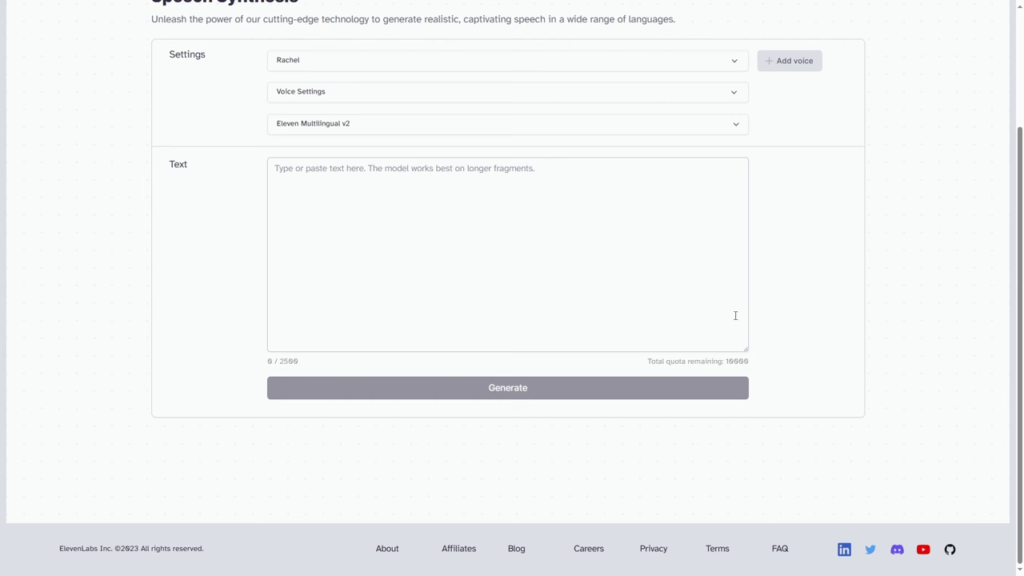
pyautogui.click(386, 205)
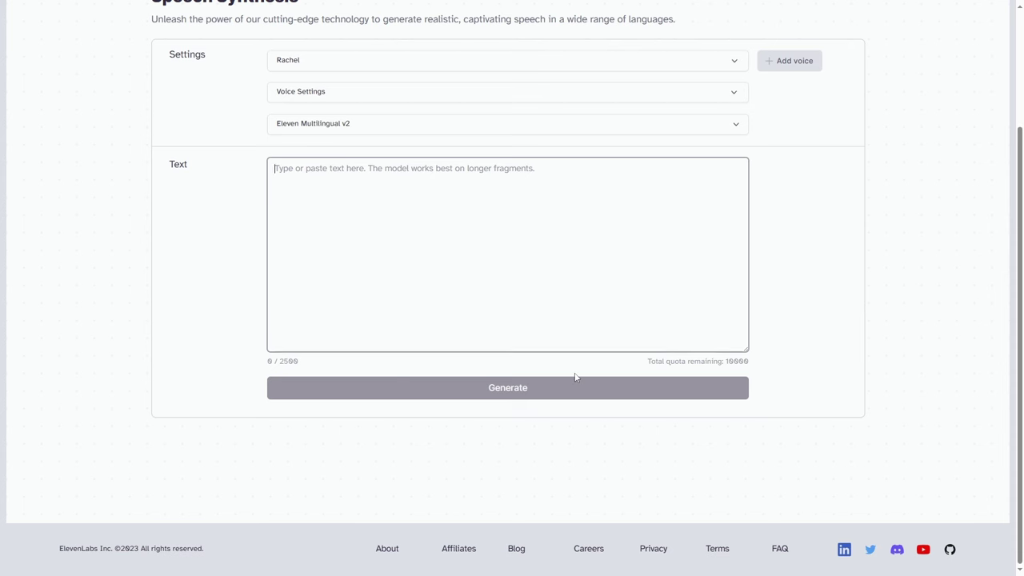
pyautogui.scroll(2, 582, 390)
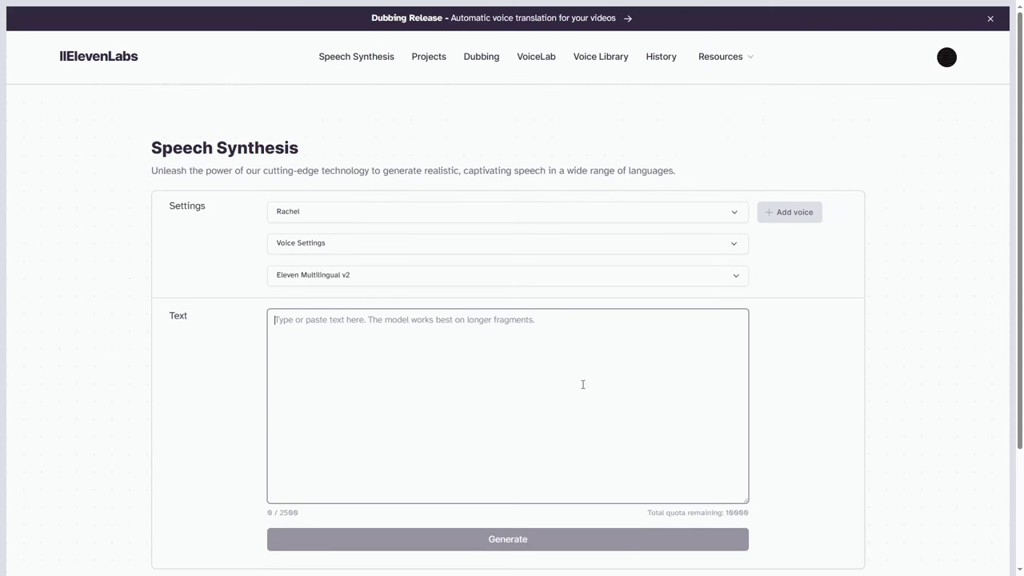
# Browse the premade voices and select Daniel, the deep British news presenter voice
pyautogui.click(324, 222)
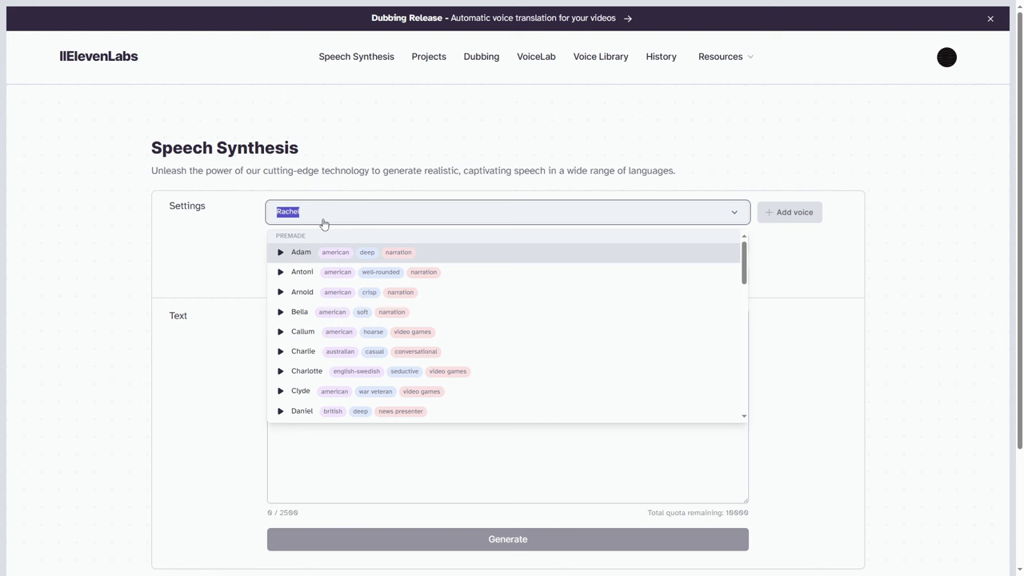
pyautogui.scroll(-1, 341, 364)
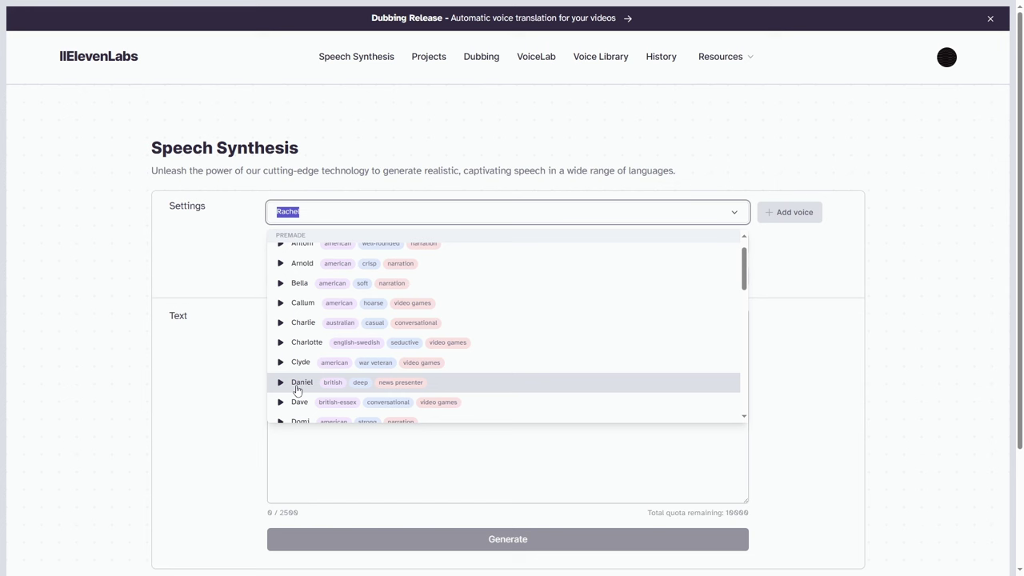
pyautogui.scroll(-2, 352, 388)
pyautogui.scroll(-8, 373, 383)
pyautogui.scroll(-4, 372, 383)
pyautogui.scroll(-5, 373, 383)
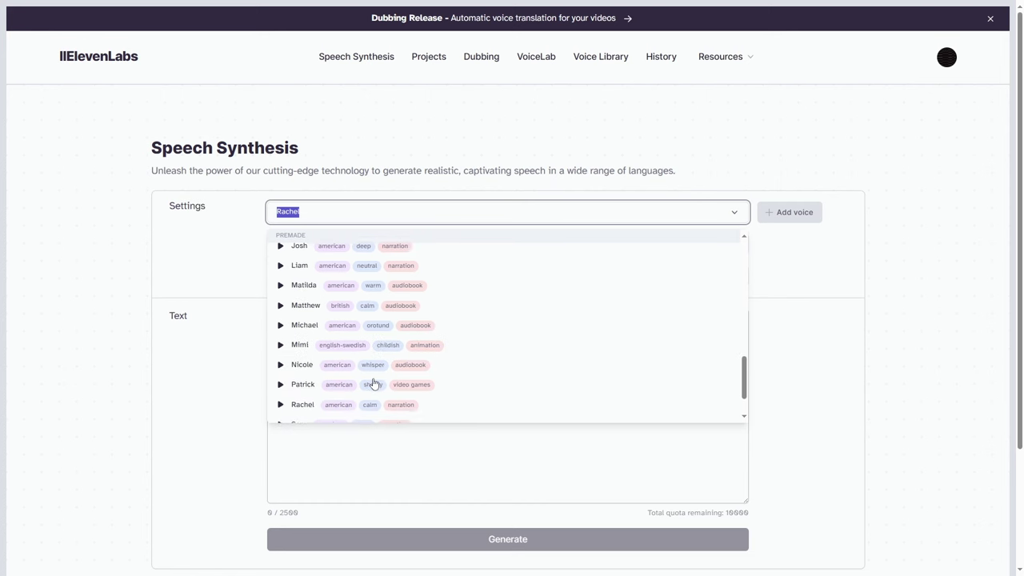
pyautogui.scroll(2, 373, 384)
pyautogui.scroll(15, 373, 383)
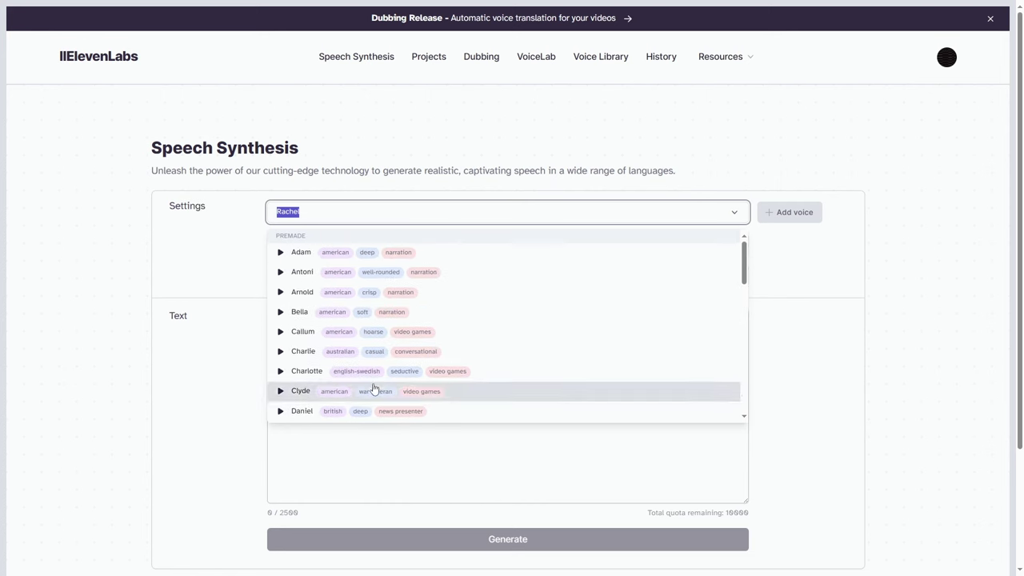
pyautogui.click(304, 411)
# Check the voice settings without changing them and choose Eleven Multilingual v2 as the speech model
pyautogui.click(376, 241)
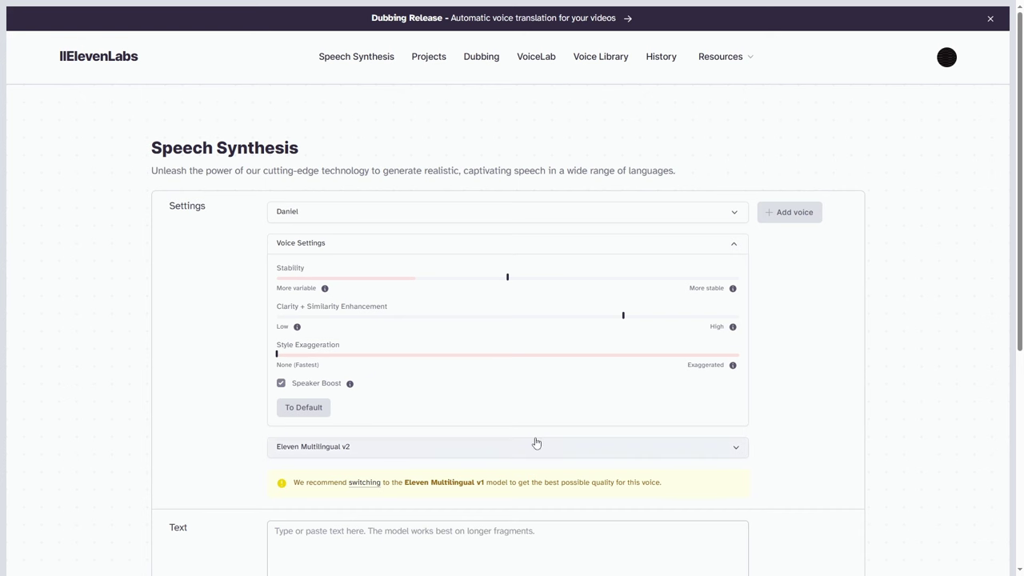
pyautogui.click(318, 246)
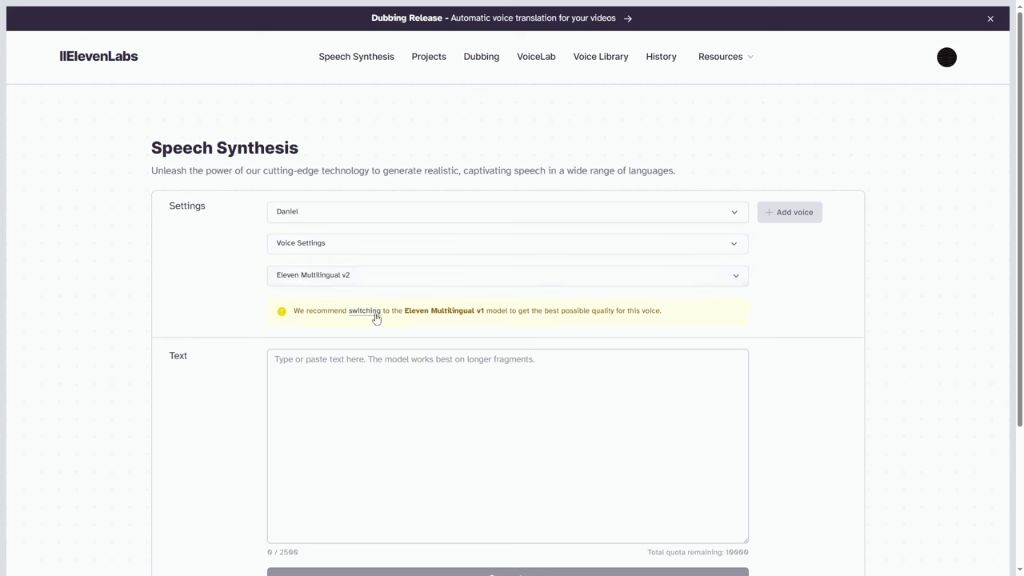
pyautogui.click(409, 278)
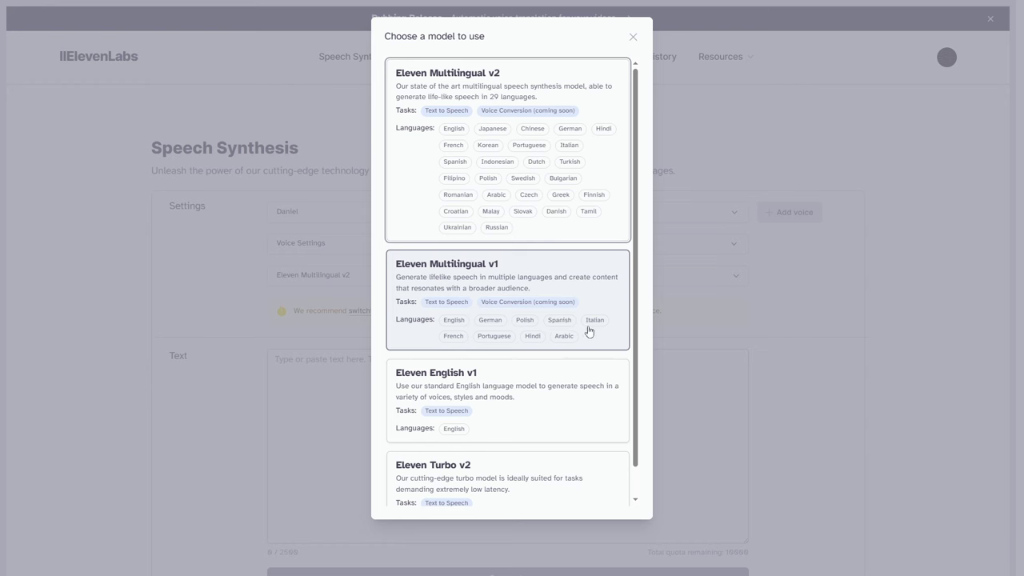
pyautogui.scroll(-1, 517, 387)
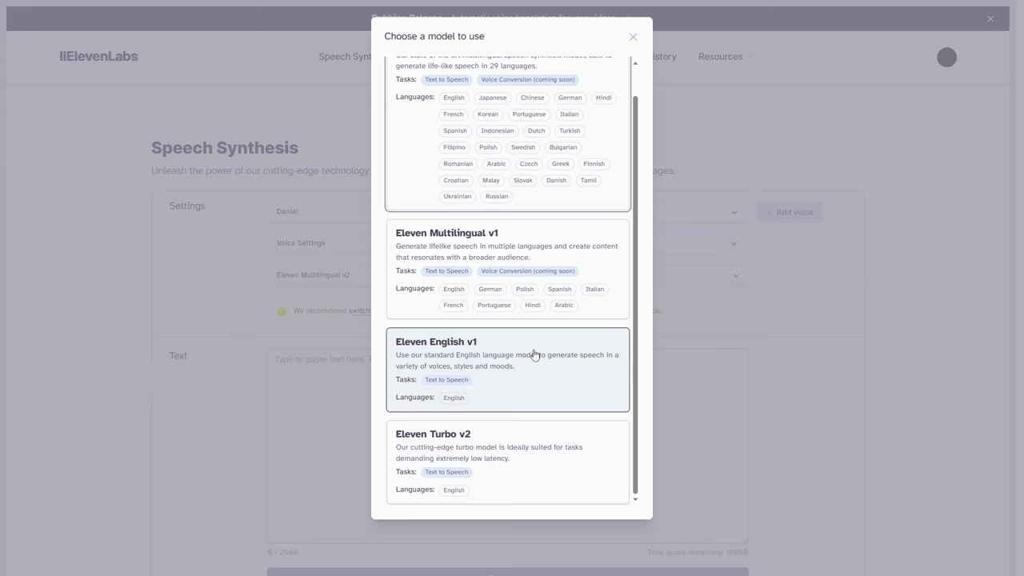
pyautogui.scroll(1, 464, 388)
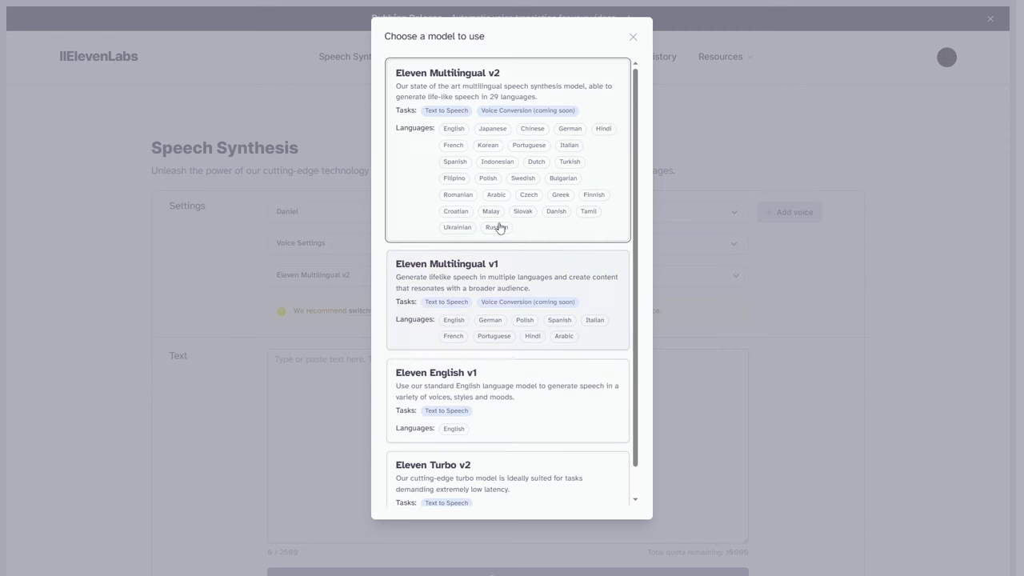
pyautogui.click(461, 185)
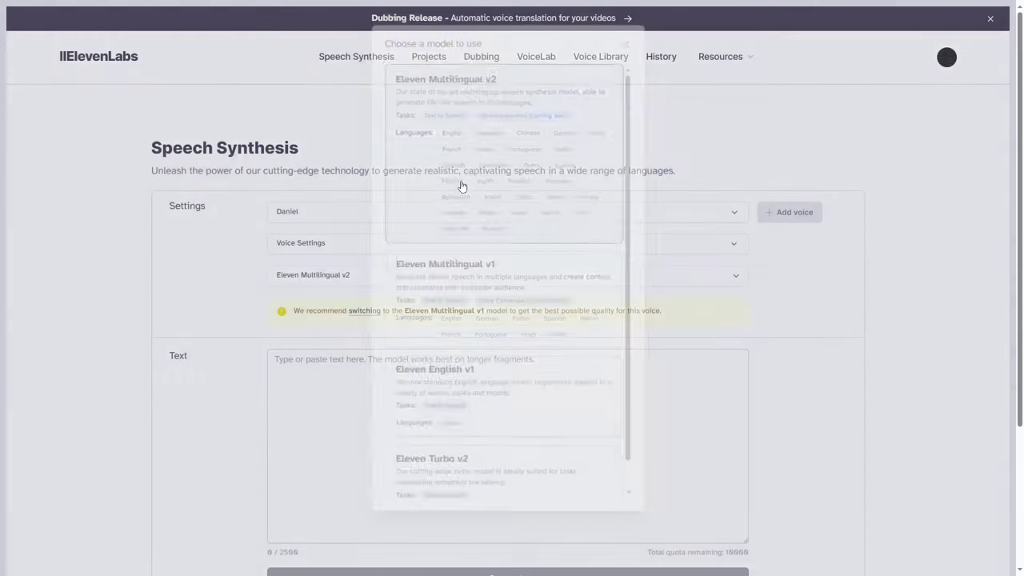
# Paste the copied podcast script into the speech text area and dismiss the character limit notice
pyautogui.click(418, 380)
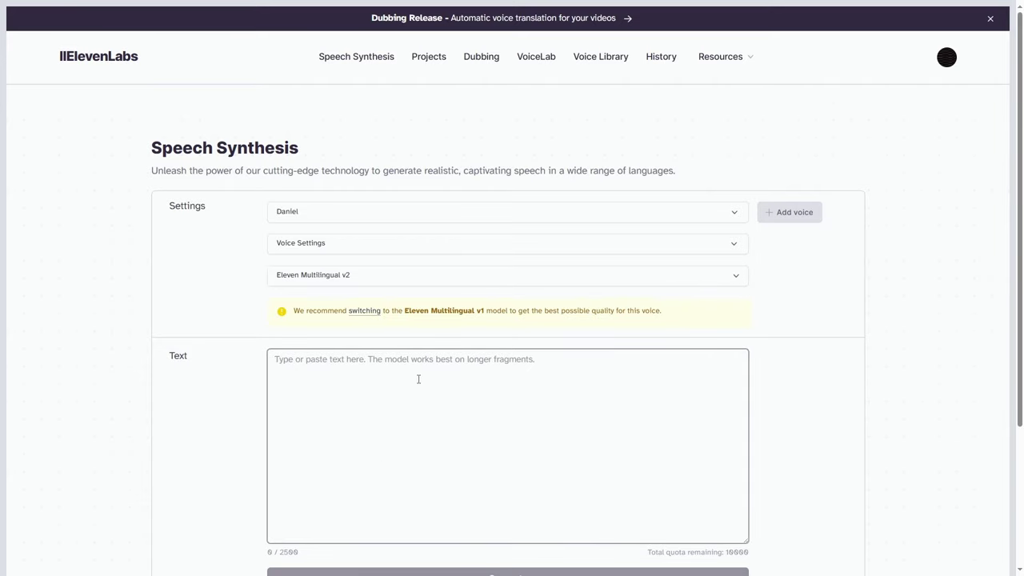
pyautogui.hotkey('ctrl', 'v')
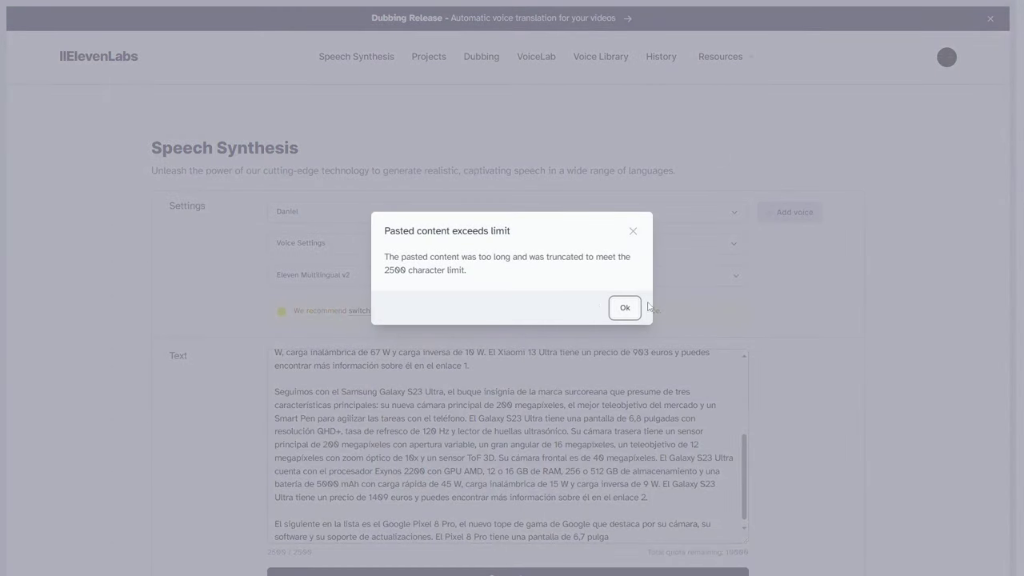
pyautogui.click(624, 308)
pyautogui.scroll(2, 525, 429)
pyautogui.scroll(3, 525, 429)
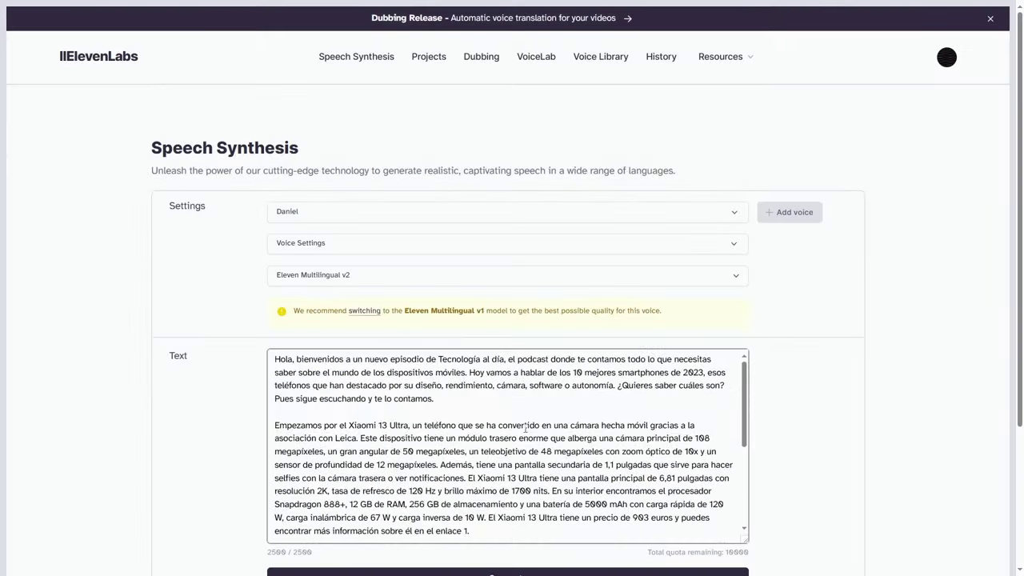
# Delete the cut-off Google Pixel 8 Pro paragraph and an empty line at the end of the script
pyautogui.scroll(-2, 827, 389)
pyautogui.scroll(-2, 546, 335)
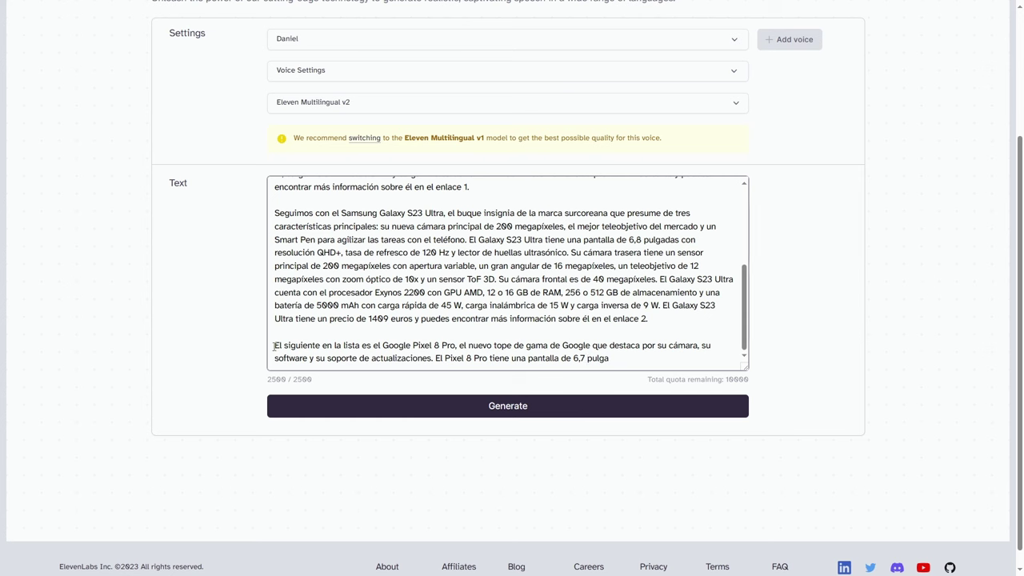
pyautogui.moveTo(272, 347); pyautogui.dragTo(656, 376)
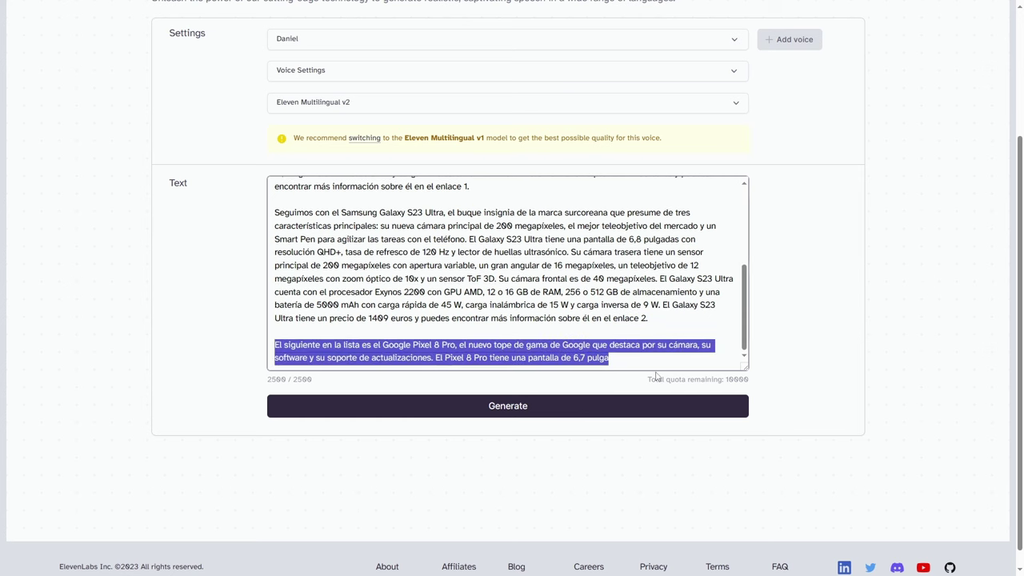
pyautogui.press('BackSpace')
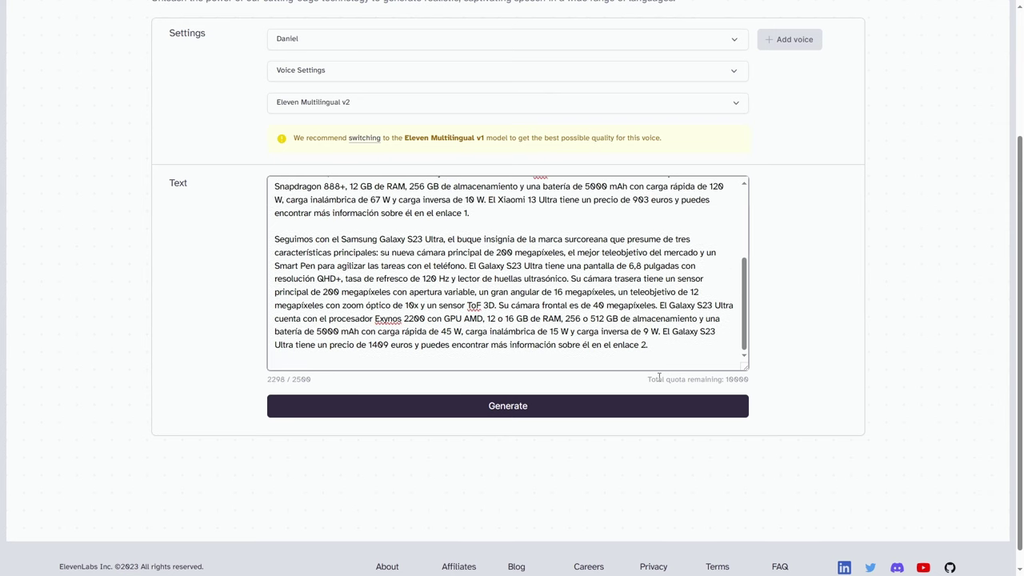
pyautogui.press('BackSpace')
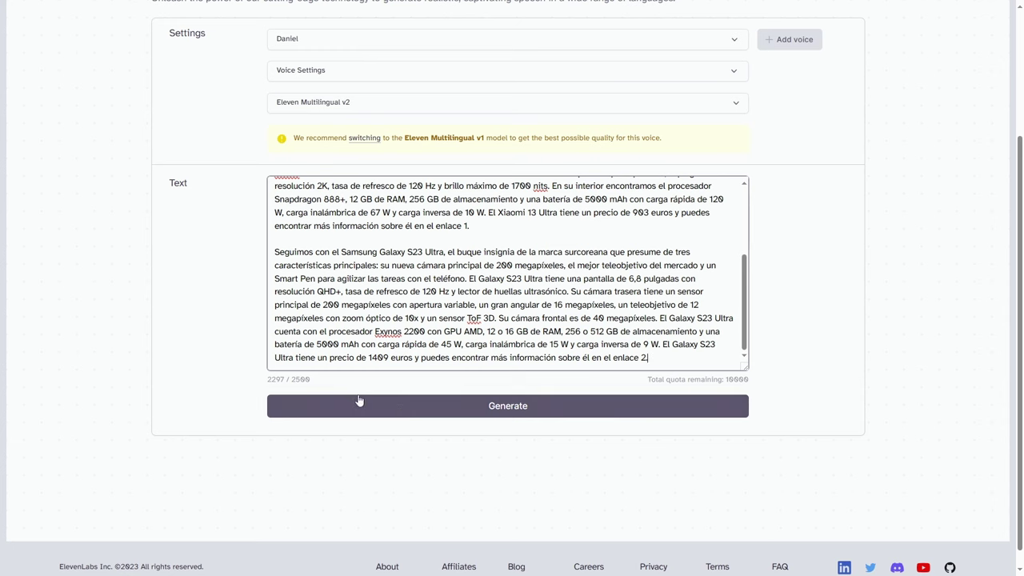
# Generate the speech audio from the script and pause its playback
pyautogui.click(516, 407)
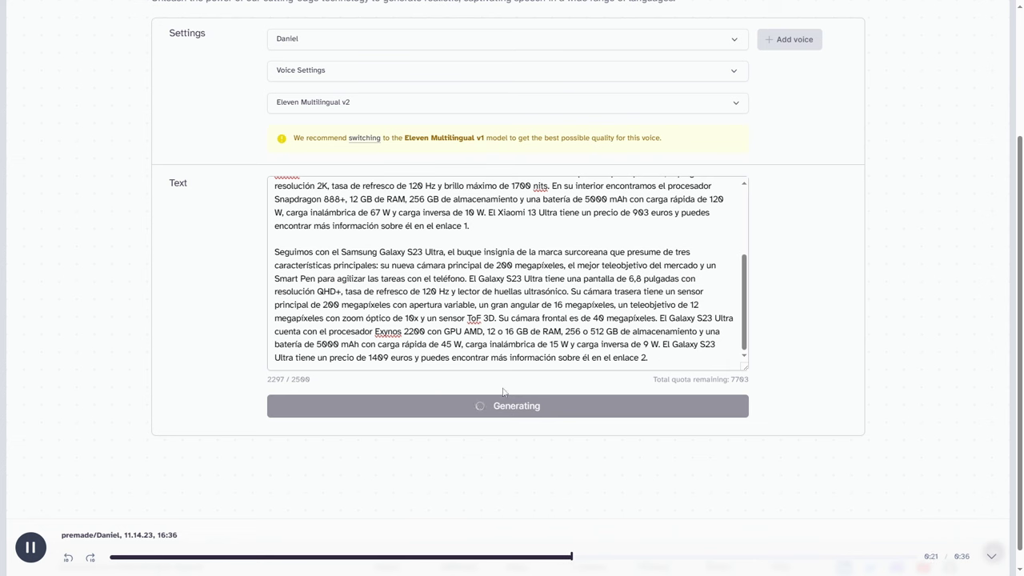
pyautogui.click(33, 547)
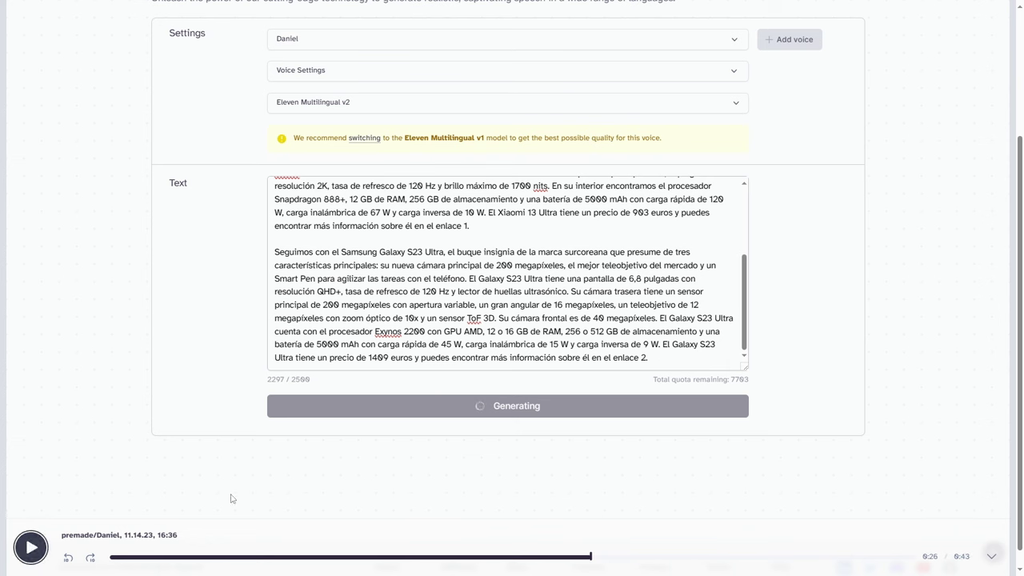